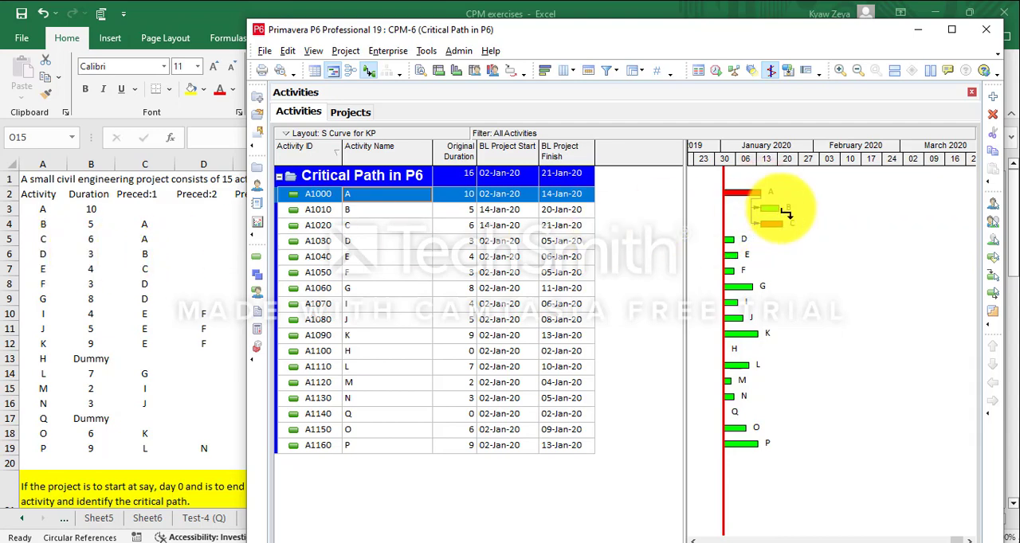
- Draw finish-to-start relationships in the Gantt chart from B to D, C to E, D to F, and D to G
left_click_drag(785, 211, 725, 245)
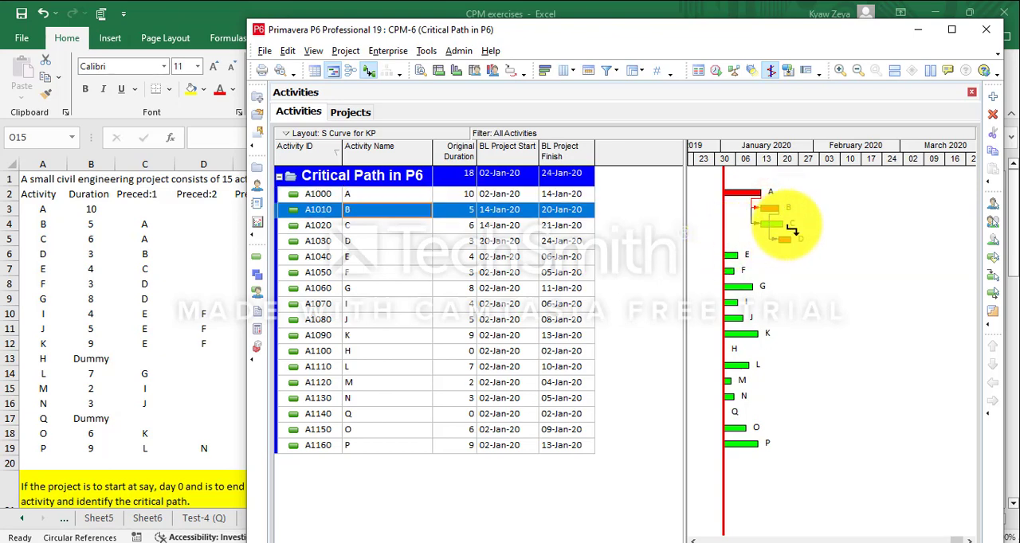
left_click_drag(791, 229, 725, 261)
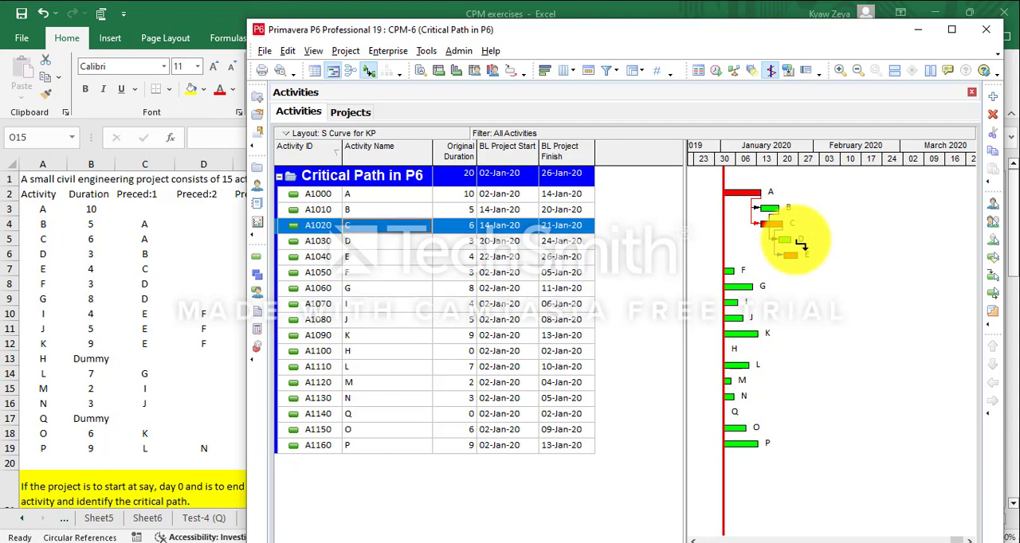
left_click_drag(799, 245, 728, 274)
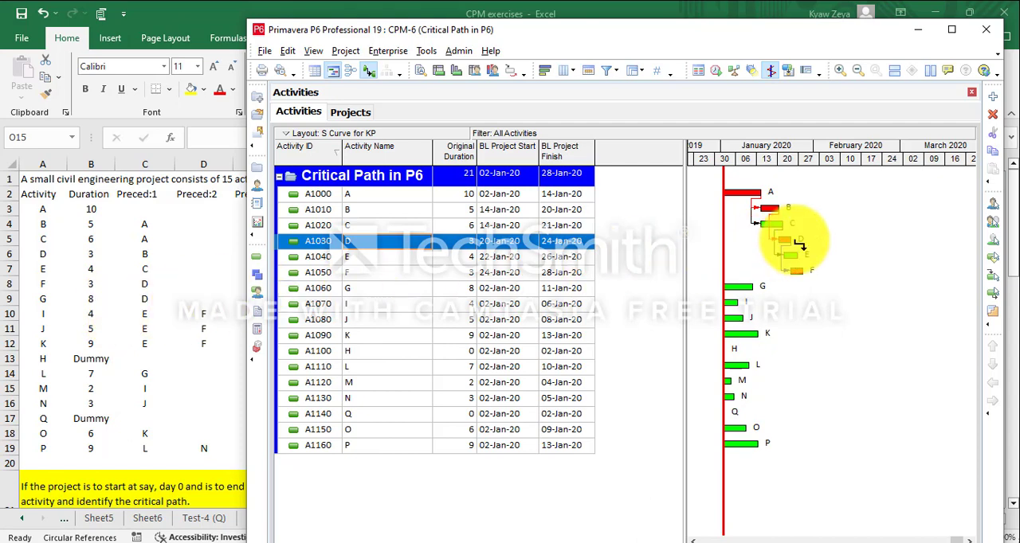
left_click_drag(799, 243, 727, 294)
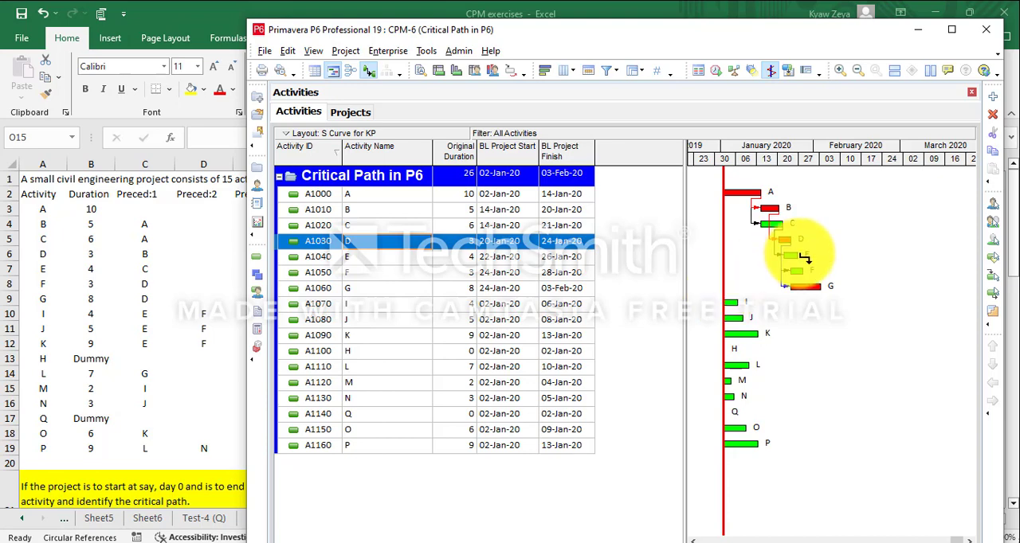
- Link activities E and F as finish-to-start predecessors of each of activities I, J and K in the Gantt chart
left_click_drag(804, 257, 730, 303)
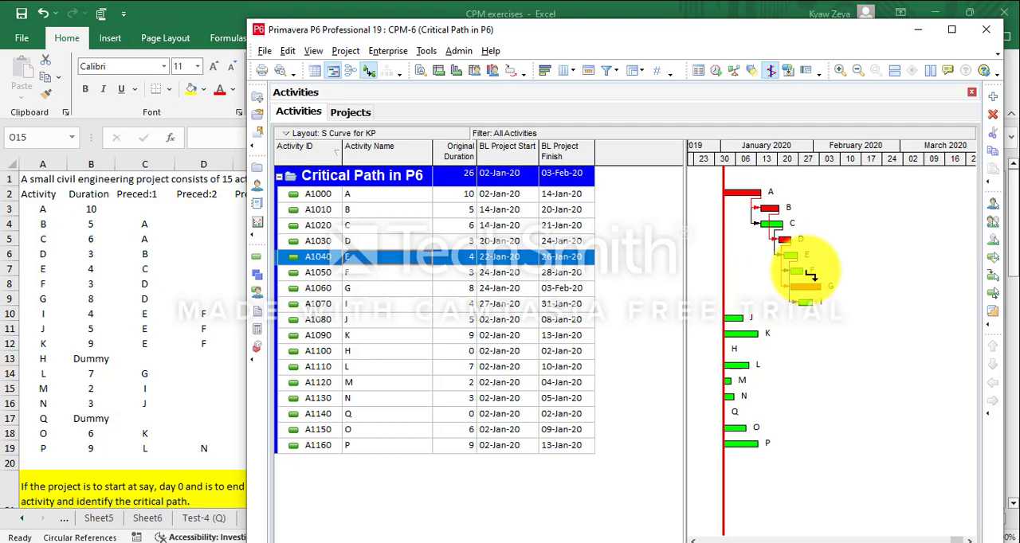
left_click_drag(804, 270, 799, 303)
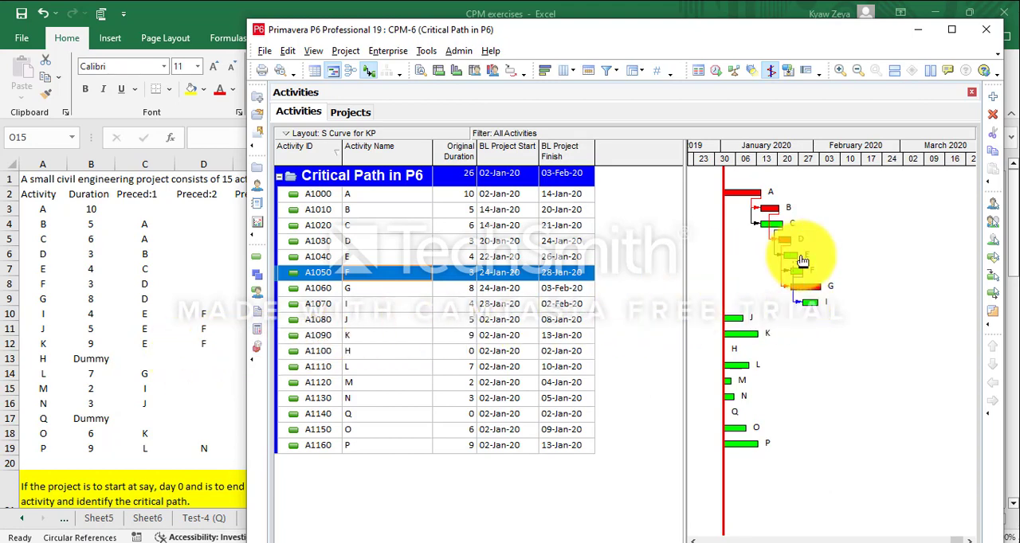
left_click_drag(806, 260, 726, 318)
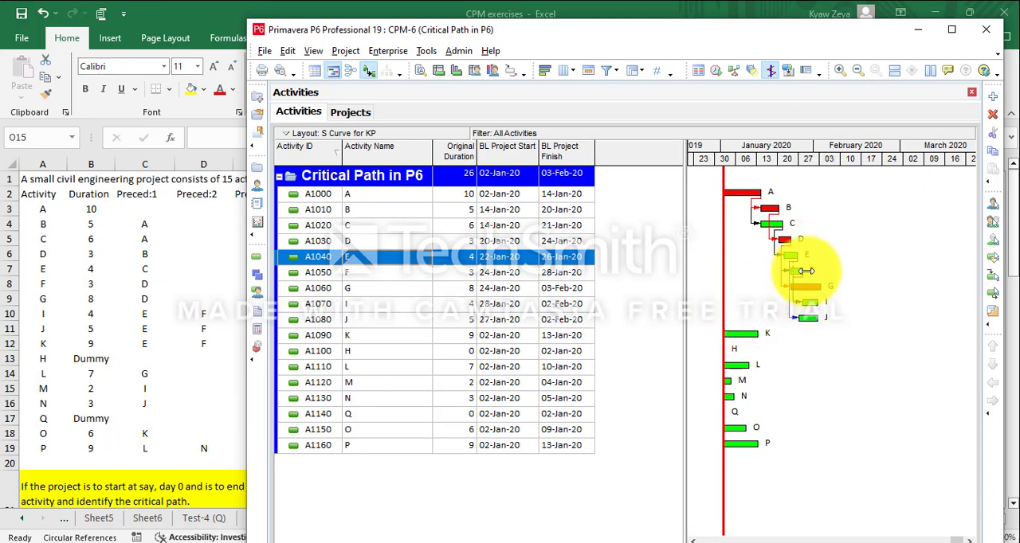
left_click(807, 272)
left_click_drag(806, 273, 797, 328)
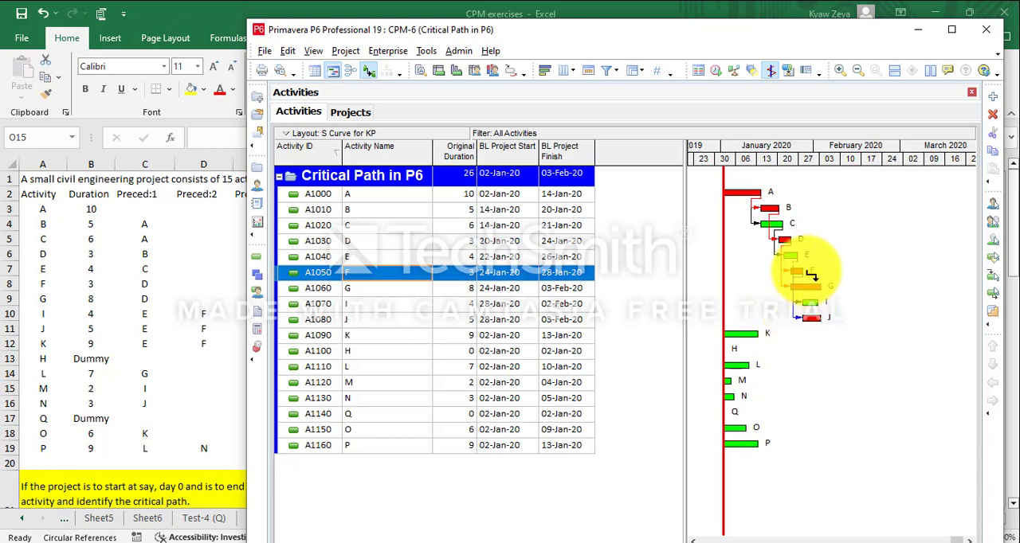
left_click_drag(811, 275, 724, 341)
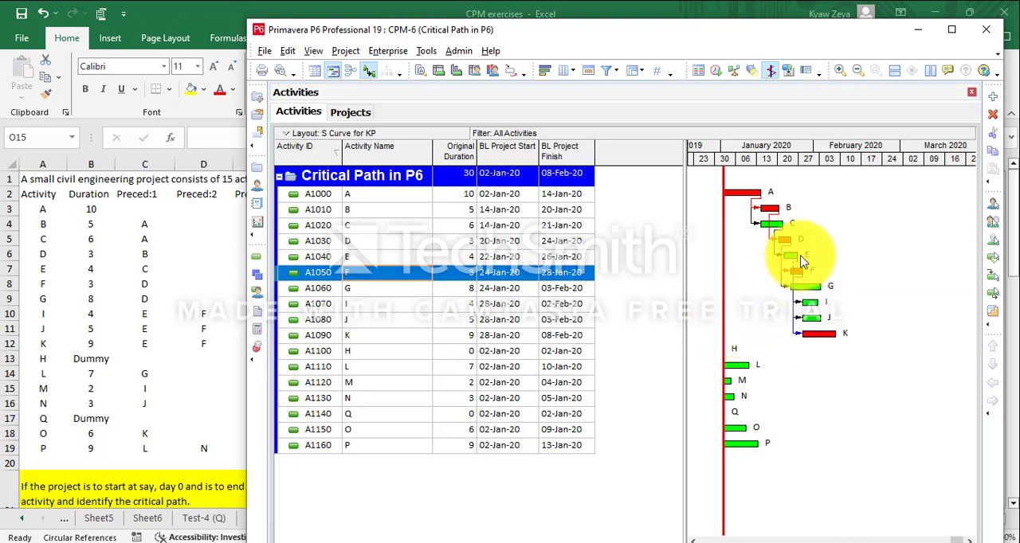
left_click_drag(797, 255, 798, 341)
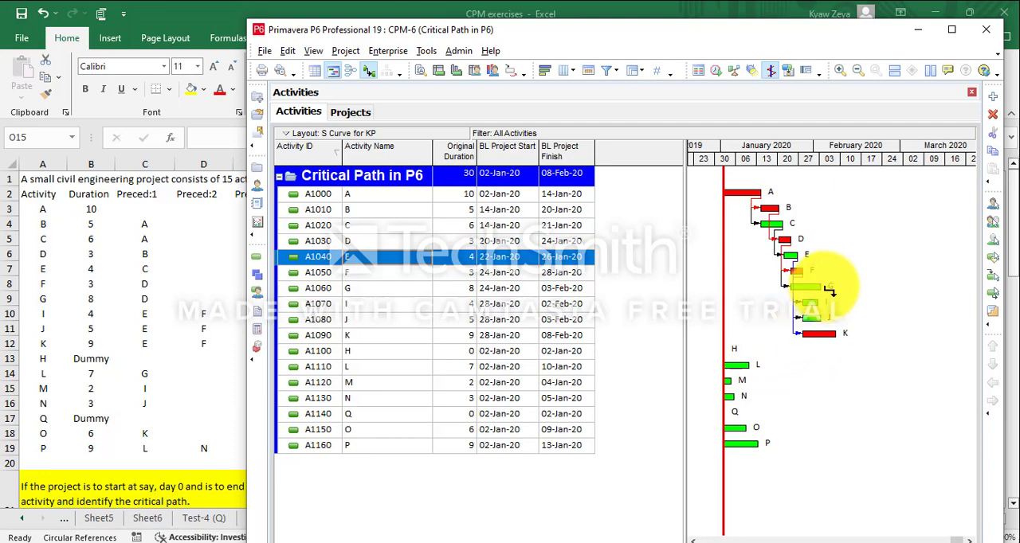
- Draw finish-to-start relationships from G to L, I to M, J to N, and K to O
left_click_drag(830, 292, 721, 364)
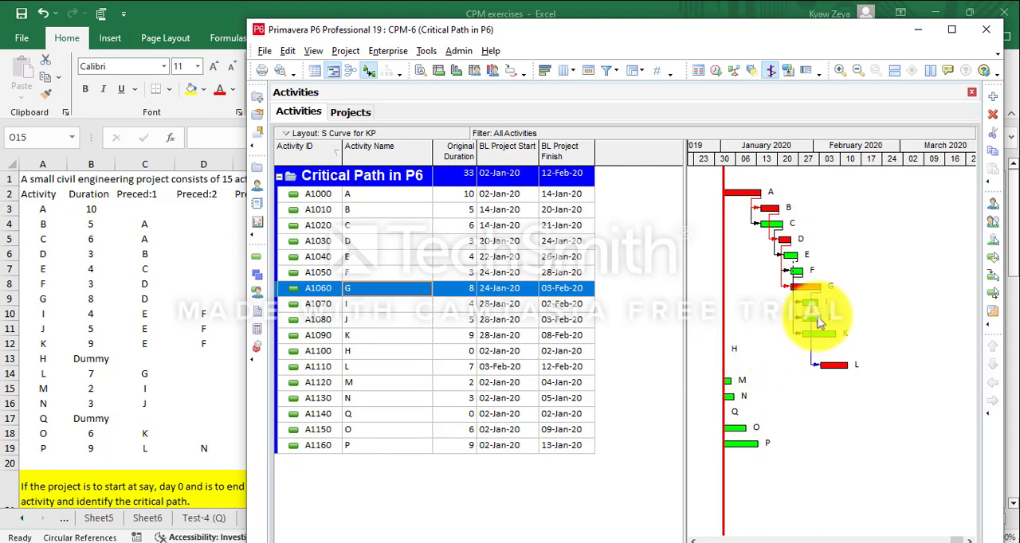
left_click_drag(828, 307, 725, 384)
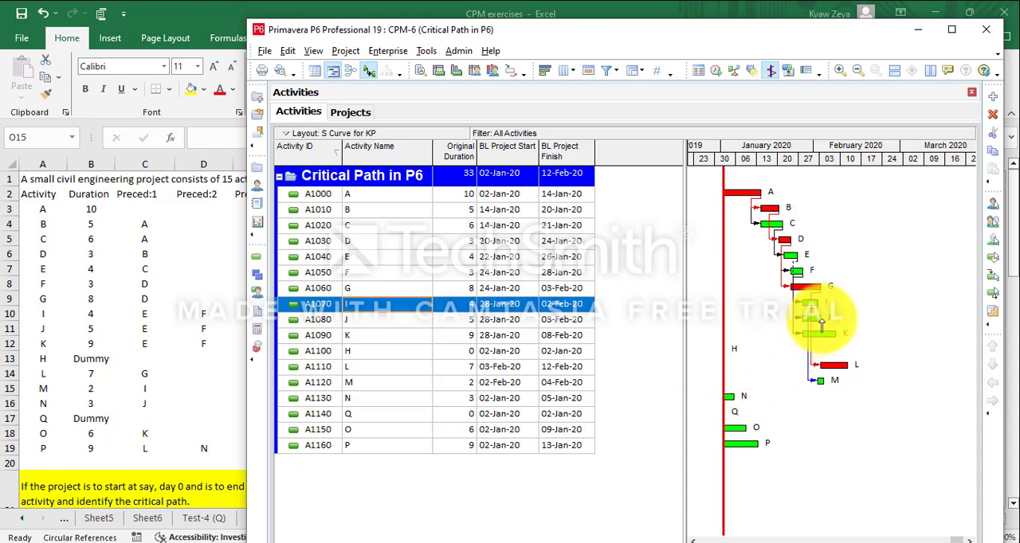
left_click_drag(829, 322, 729, 402)
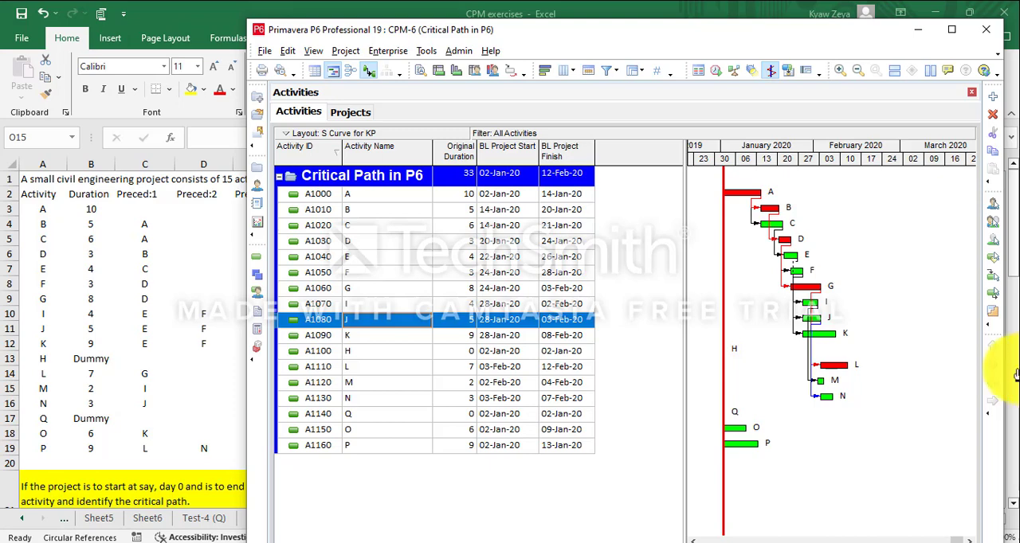
left_click_drag(838, 334, 739, 432)
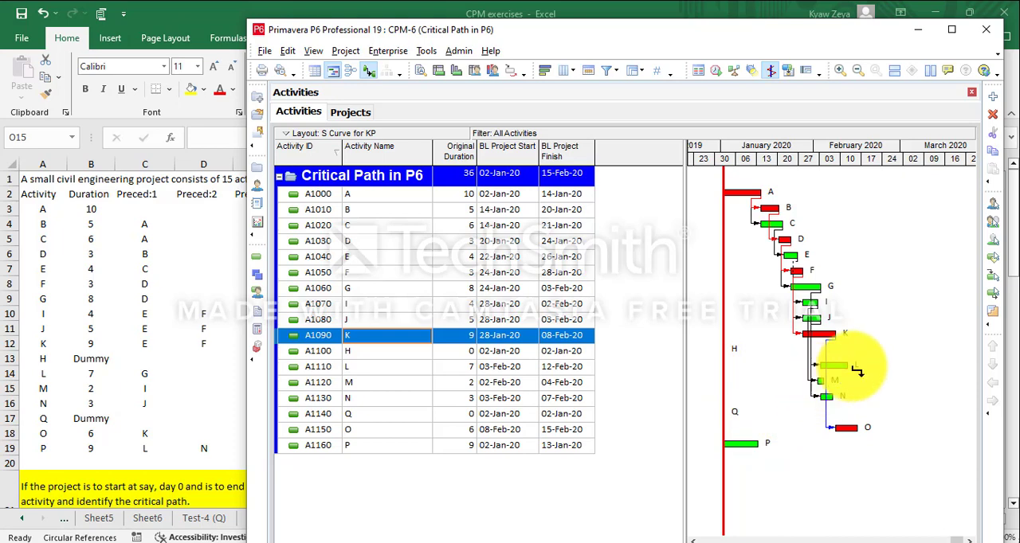
left_click_drag(856, 369, 823, 403)
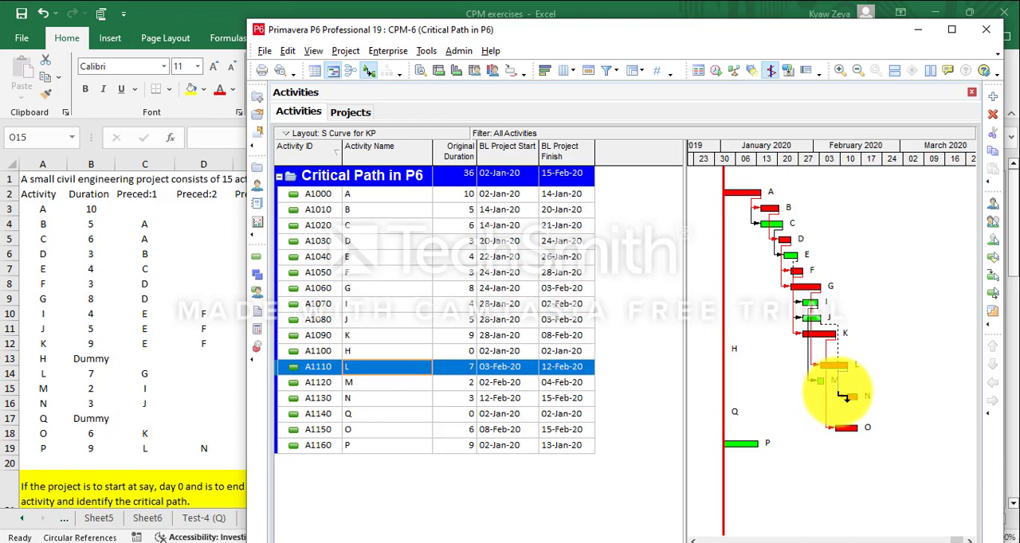
double_click(838, 393)
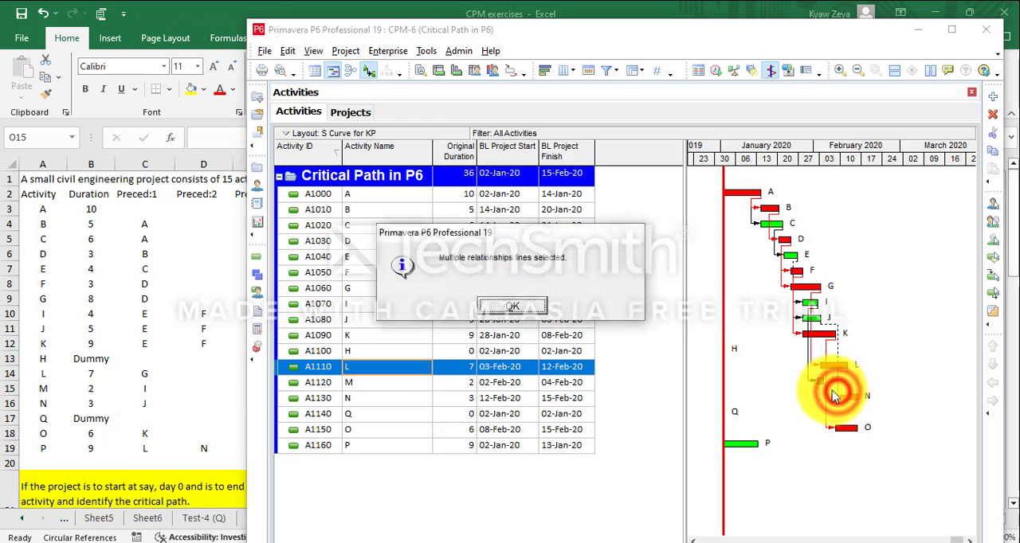
left_click(514, 308)
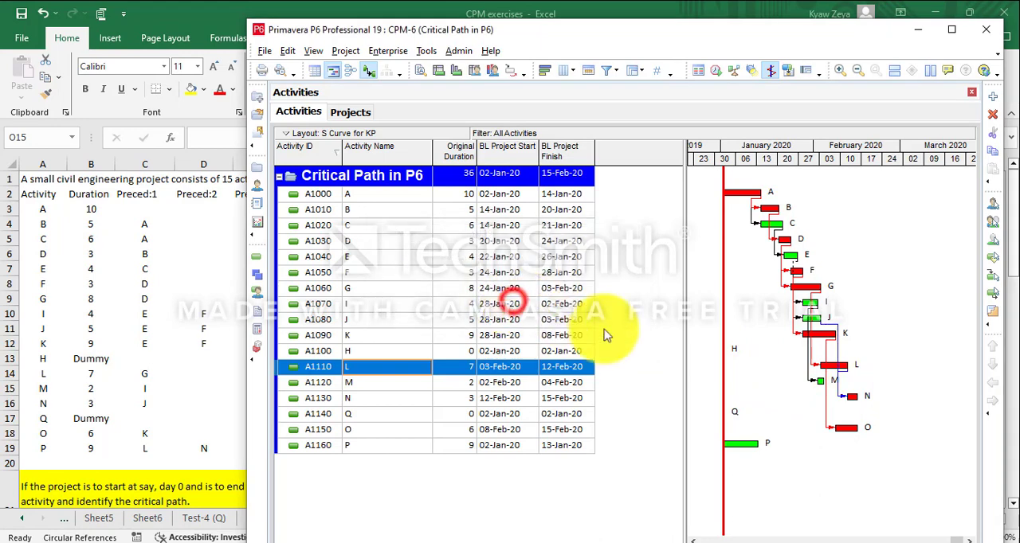
left_click(845, 371)
left_click(844, 371)
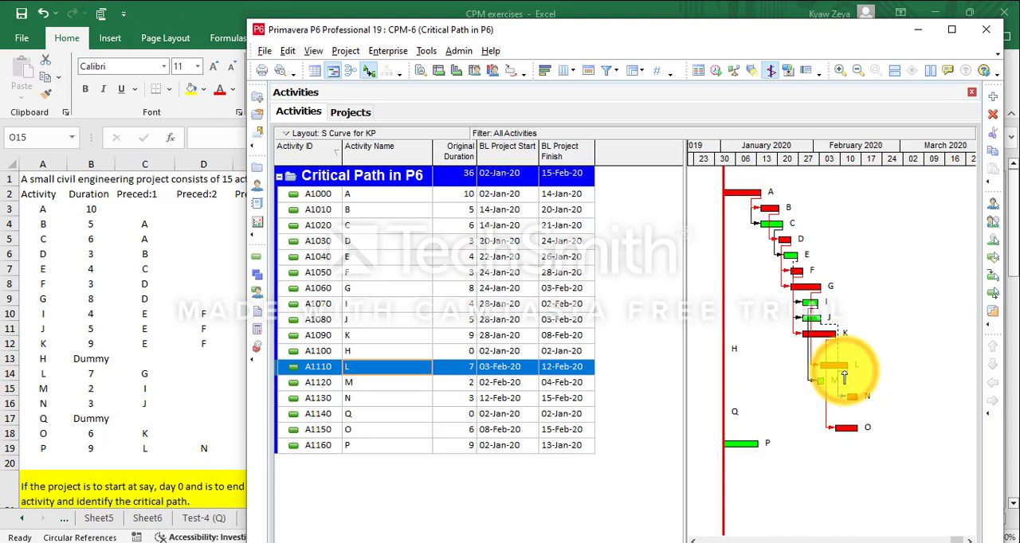
key("Delete")
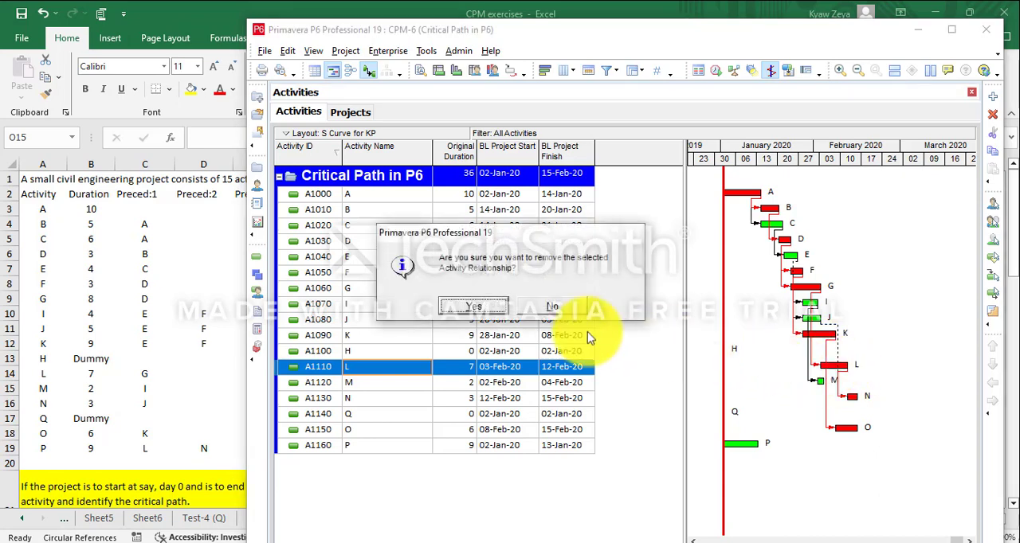
left_click(471, 308)
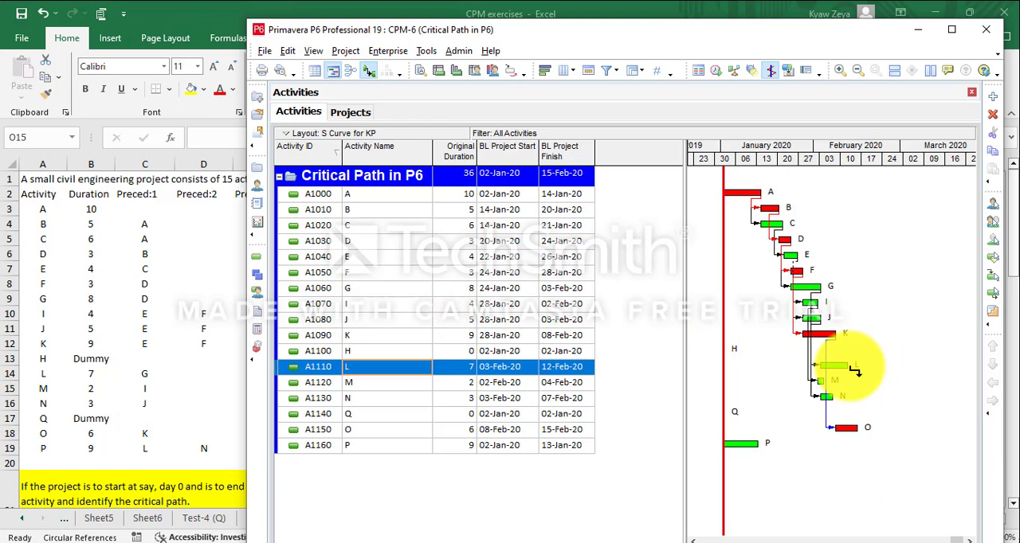
- Link activities L, N and O as finish-to-start predecessors of activity P, shifting the window aside to read the worksheet's third predecessor column
left_click_drag(855, 370, 729, 441)
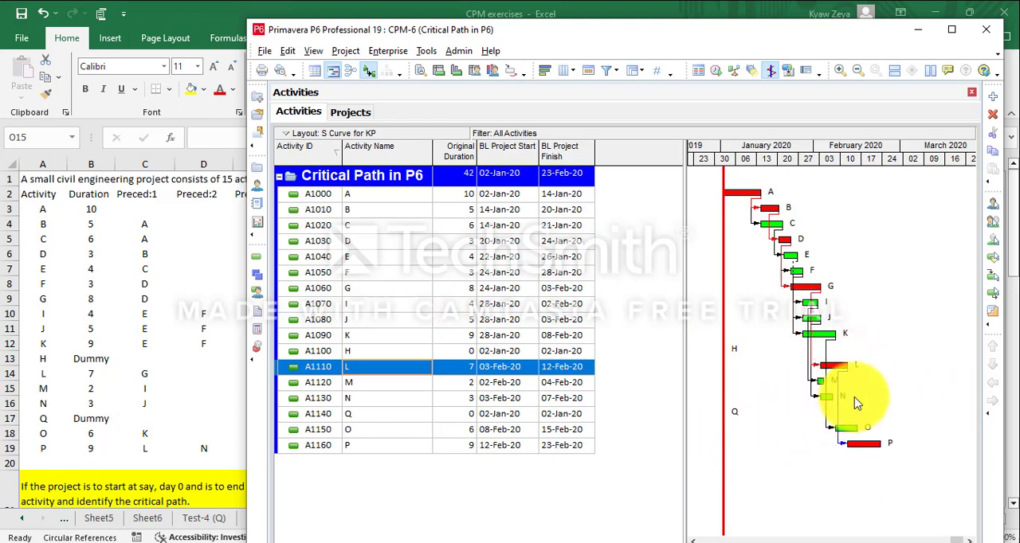
left_click_drag(832, 396, 849, 445)
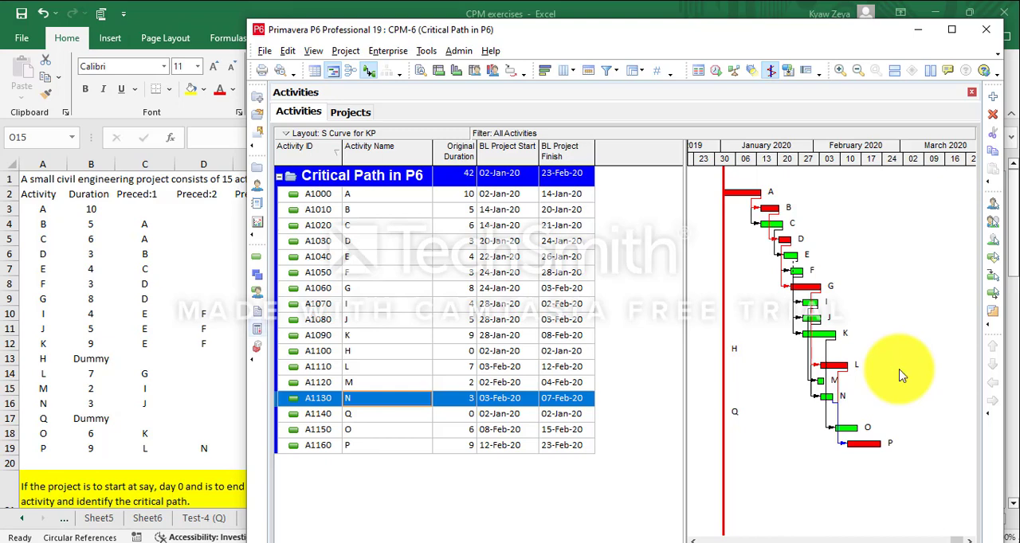
left_click_drag(358, 36, 416, 35)
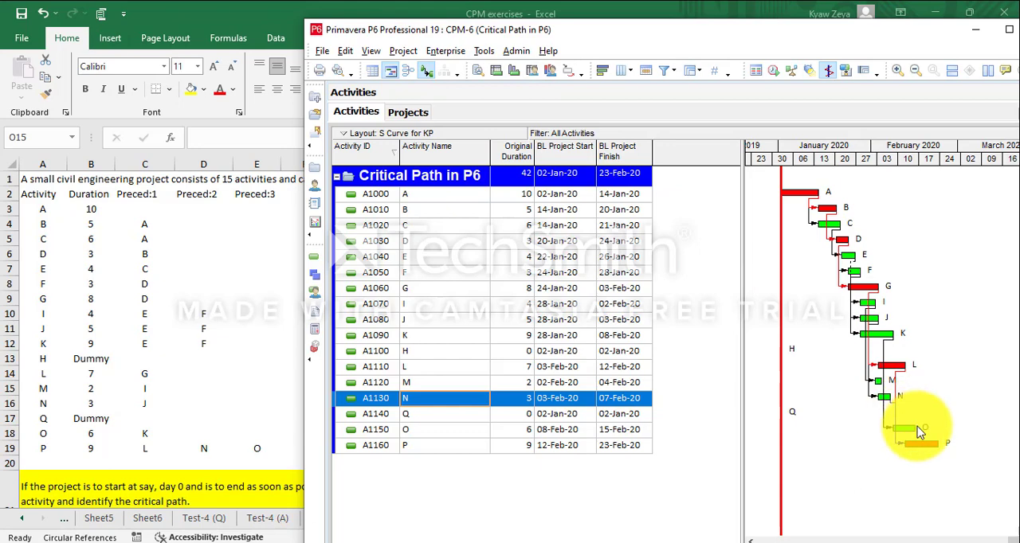
left_click_drag(921, 431, 908, 450)
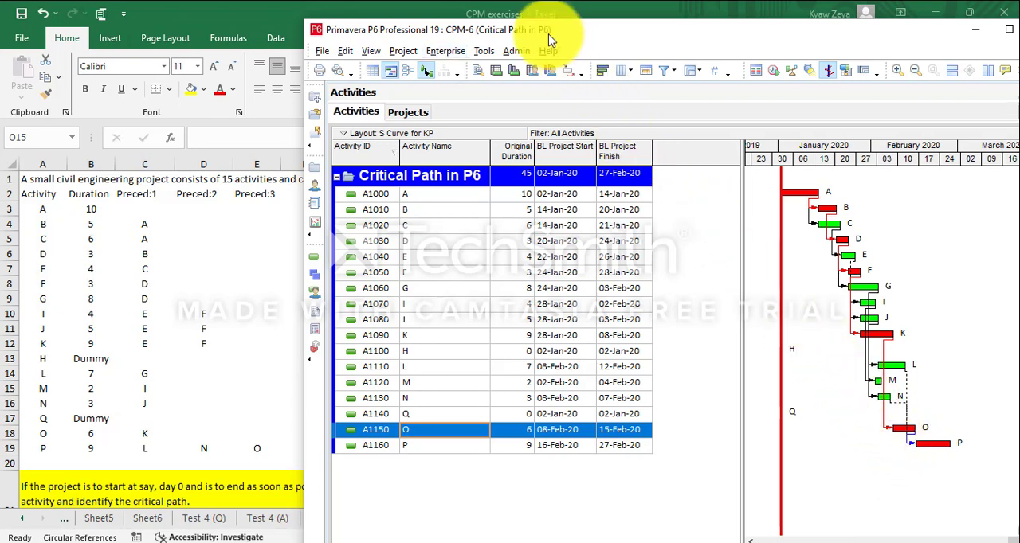
- Maximize the scheduling window, stretch the Gantt timescale, and narrow the activity table to give the bars more room
mouse_move(549, 35)
left_mouse_down()
mouse_move(542, 52)
mouse_move(551, 39)
mouse_move(557, 46)
left_mouse_up()
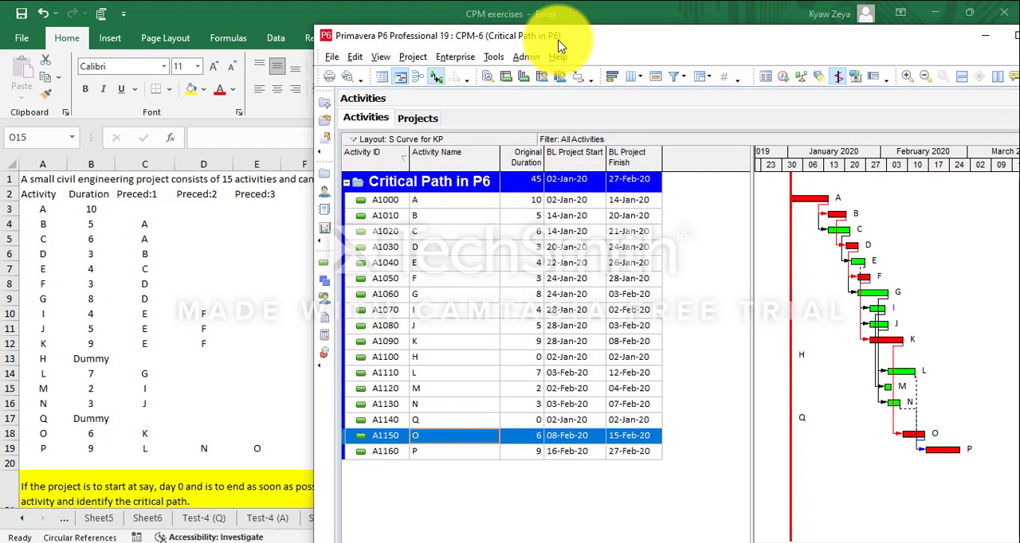
left_click(1013, 35)
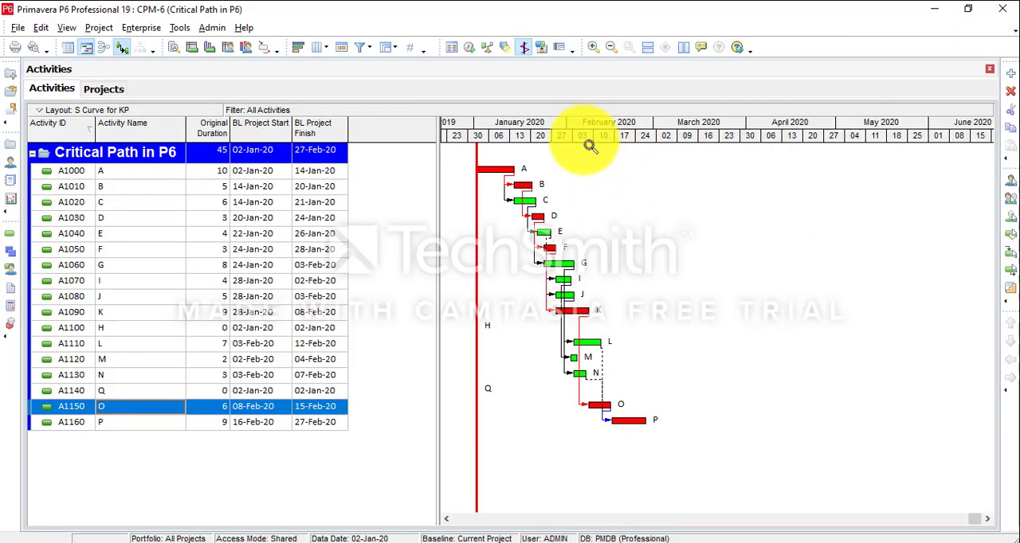
mouse_move(586, 137)
left_mouse_down()
mouse_move(797, 245)
mouse_move(783, 250)
mouse_move(668, 127)
mouse_move(633, 123)
mouse_move(598, 141)
left_mouse_up()
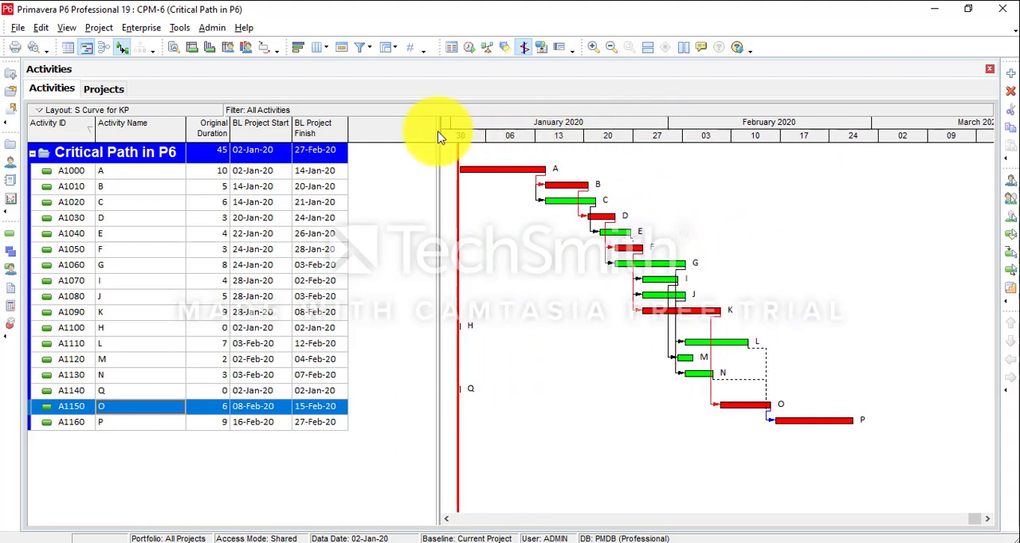
left_click_drag(438, 131, 415, 159)
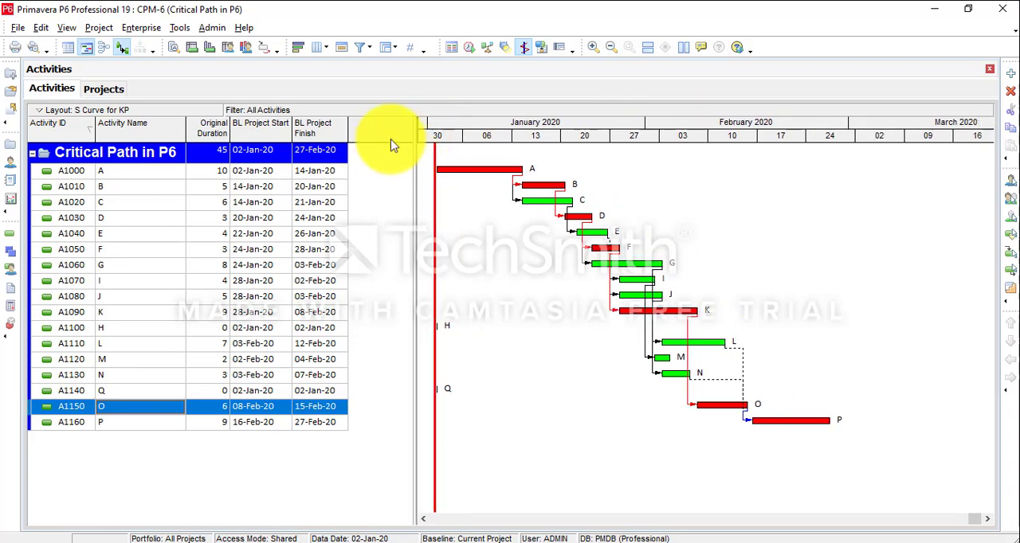
- Add the Total Float column from the Durations category after BL Project Finish in the activity table
right_click(383, 135)
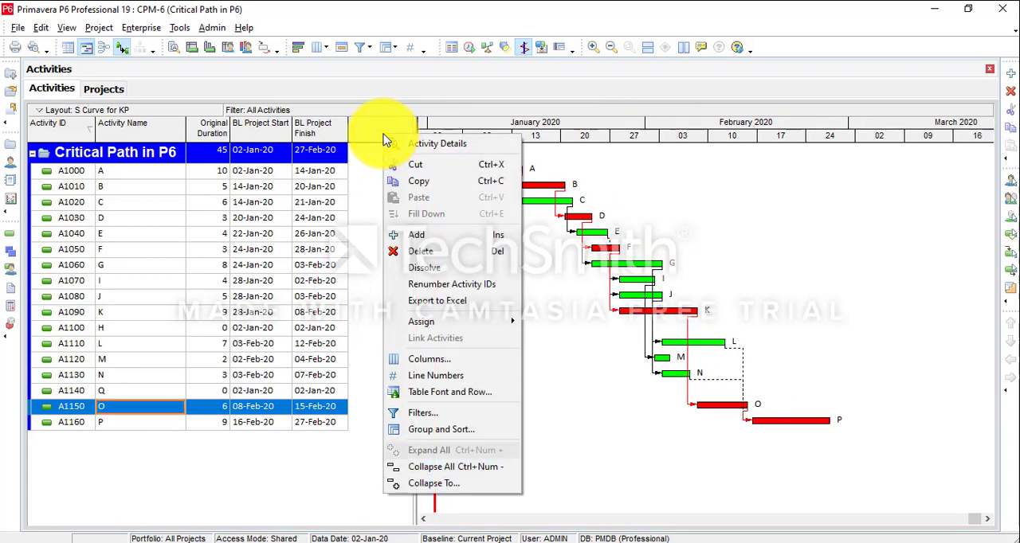
left_click(457, 359)
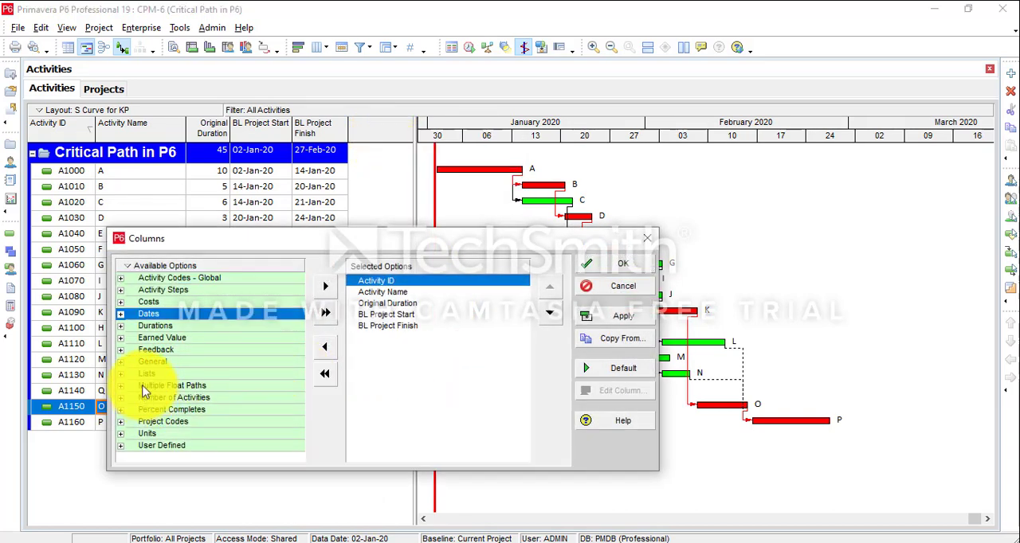
left_click(120, 326)
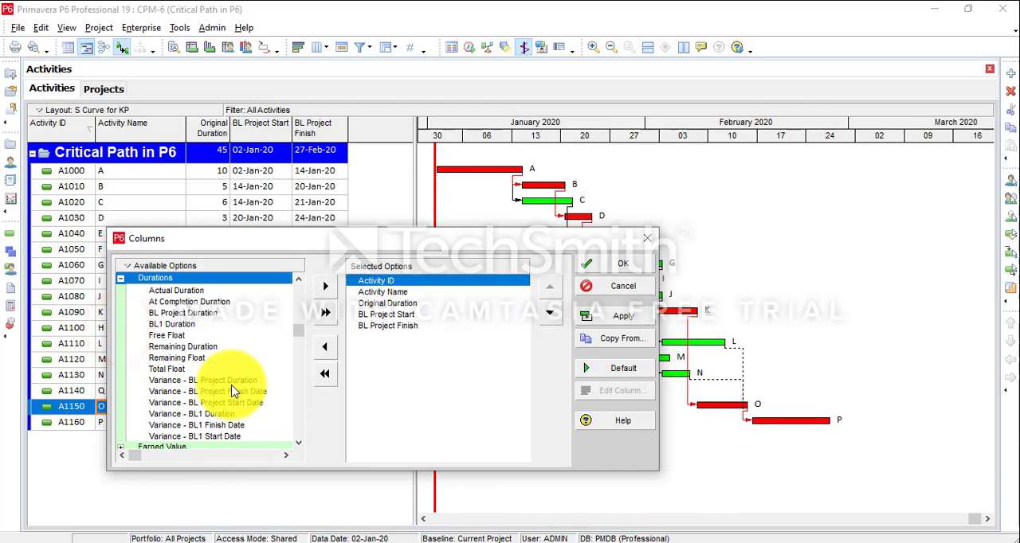
left_click(187, 369)
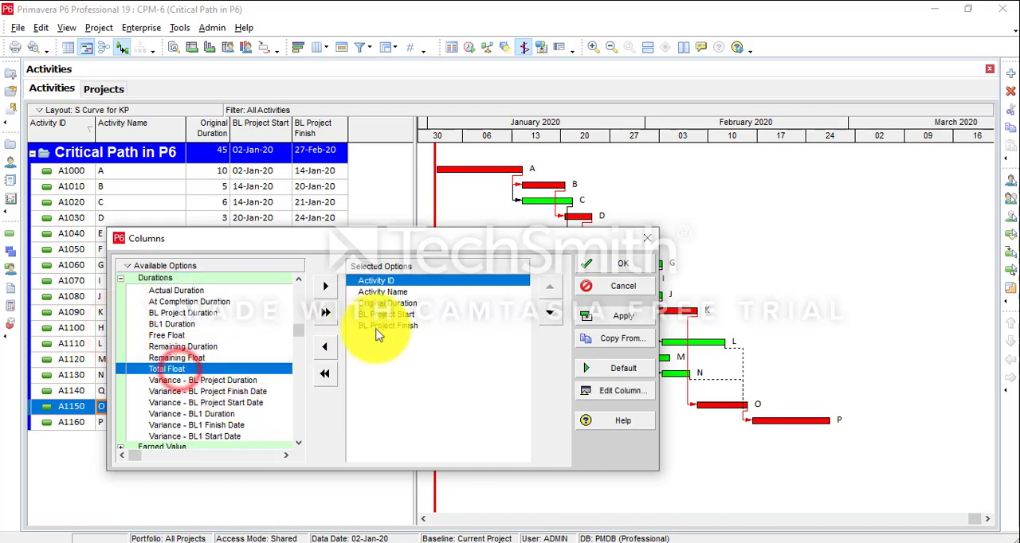
left_click(388, 325)
left_click(325, 286)
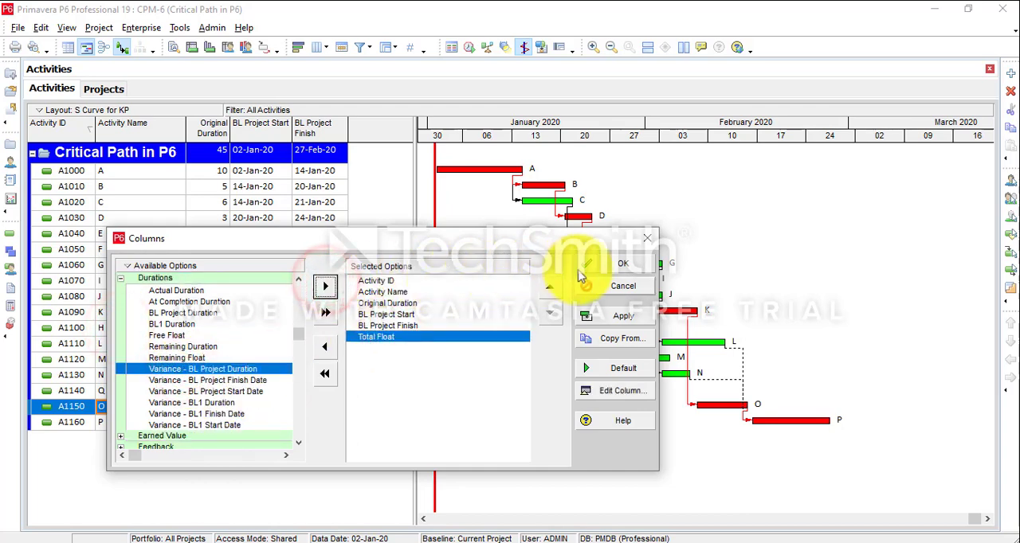
left_click(635, 272)
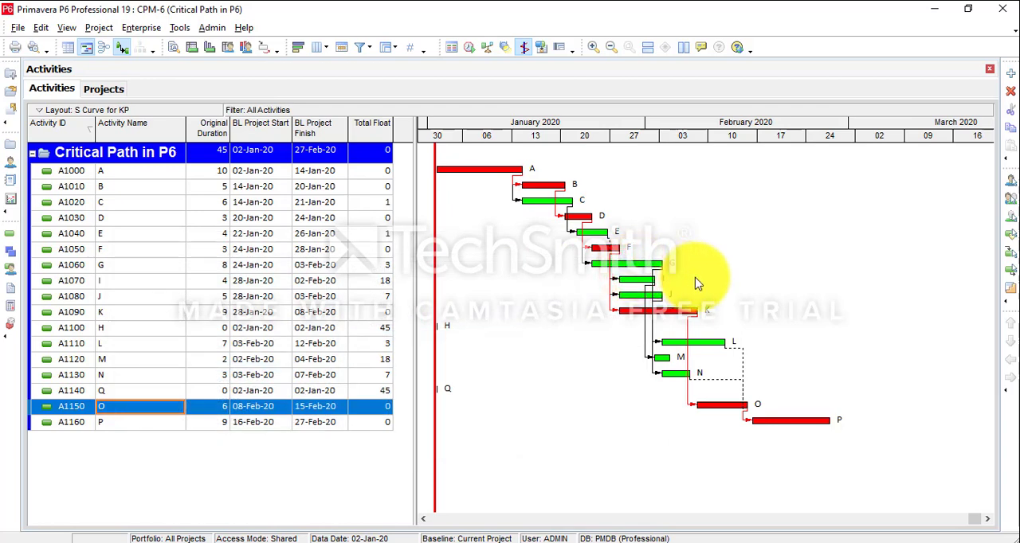